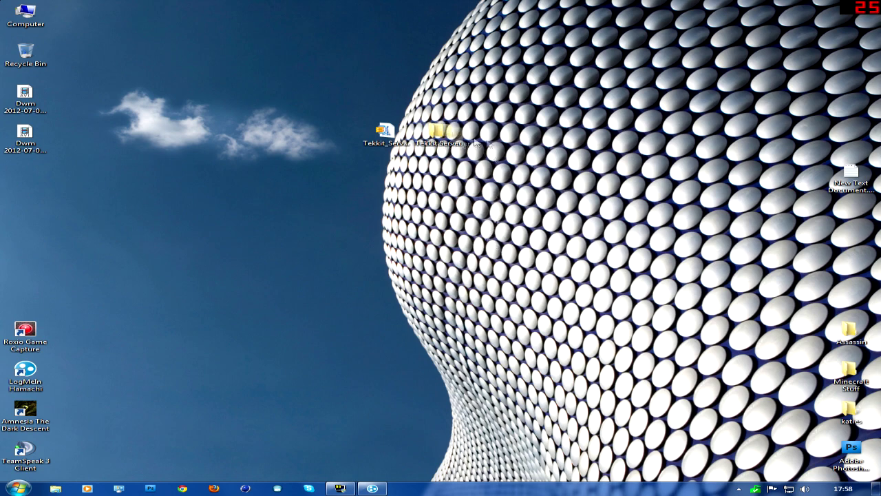
Confirm the Tekkit Server folder is empty and place the server zip beside it on the desktop.
{"action": "left_click_drag", "start_coordinate": [435, 133], "coordinate": [543, 133]}
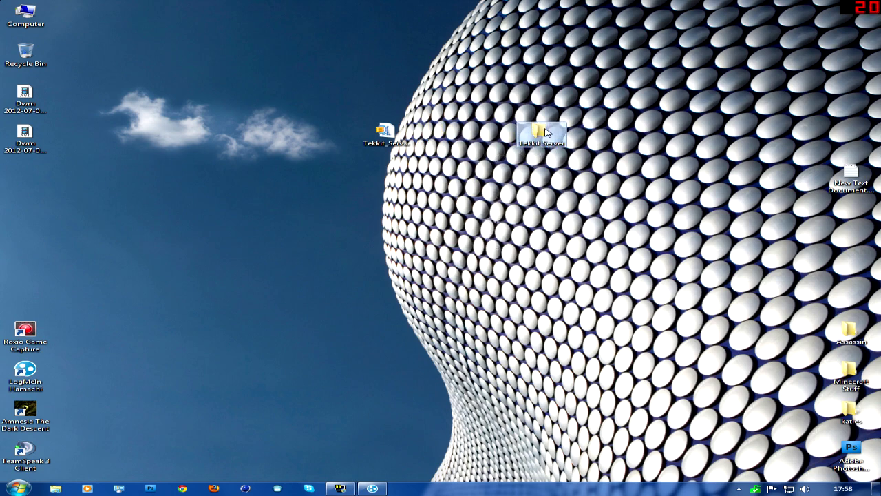
{"action": "double_click", "coordinate": [543, 131]}
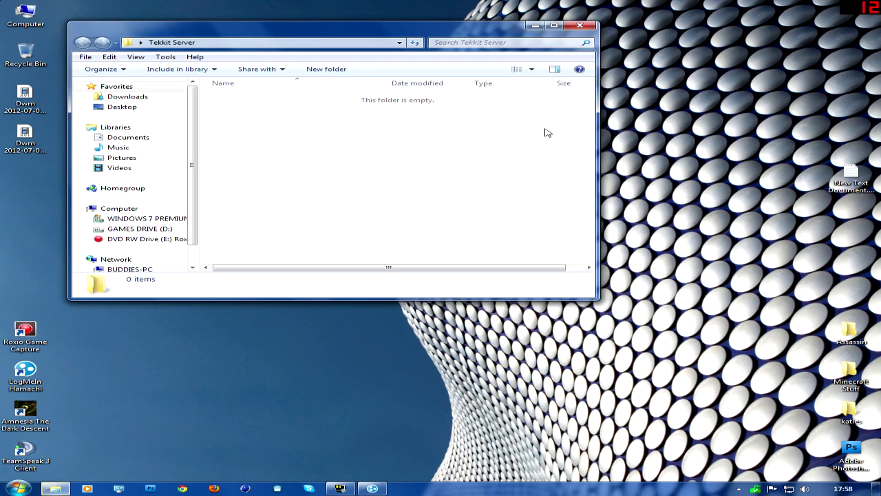
{"action": "left_click", "coordinate": [580, 26]}
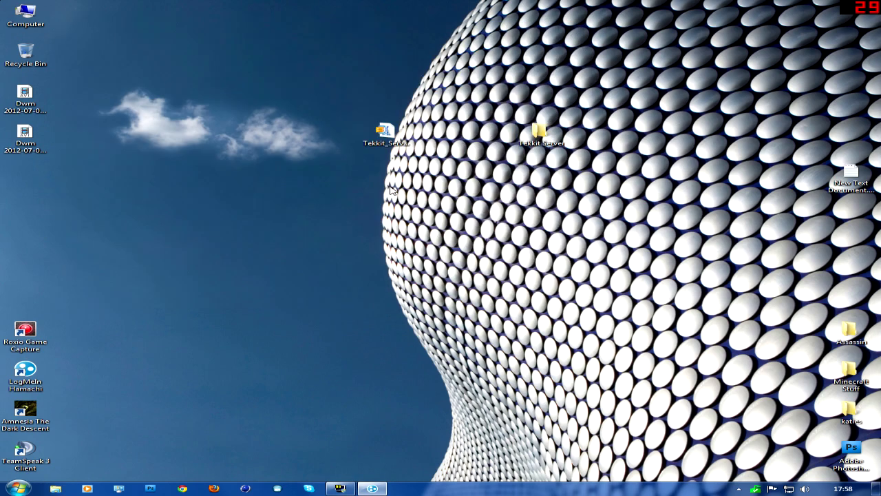
{"action": "left_click_drag", "start_coordinate": [384, 132], "coordinate": [487, 134]}
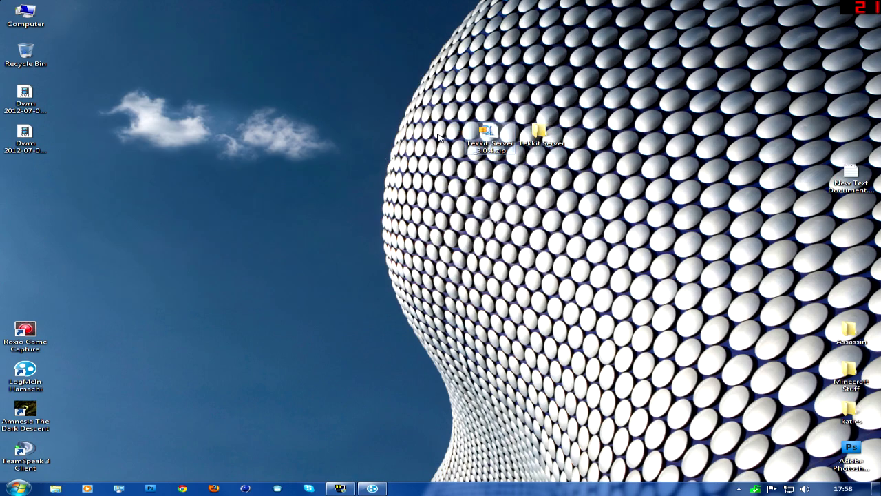
{"action": "left_click", "coordinate": [417, 174]}
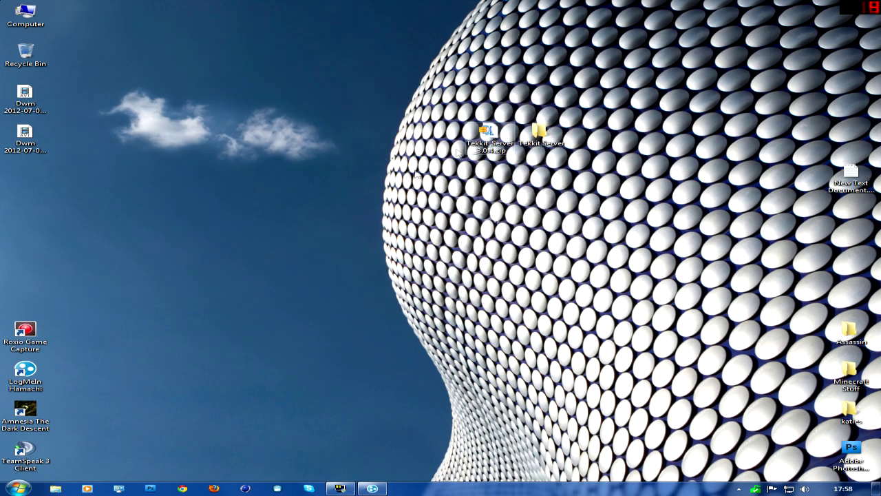
{"action": "left_click", "coordinate": [183, 487]}
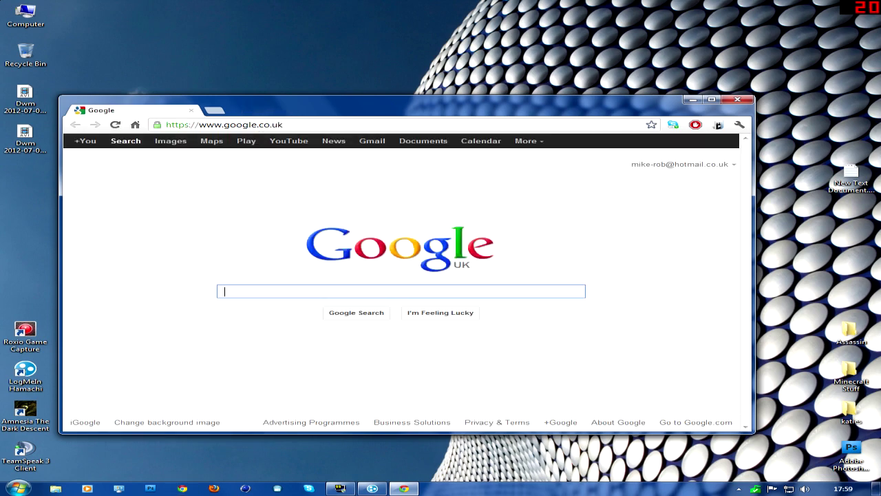
Search Google for 'tekkit server' and open the 'Tekkit | Technic Pack' result.
{"action": "type", "text": "tekkit"}
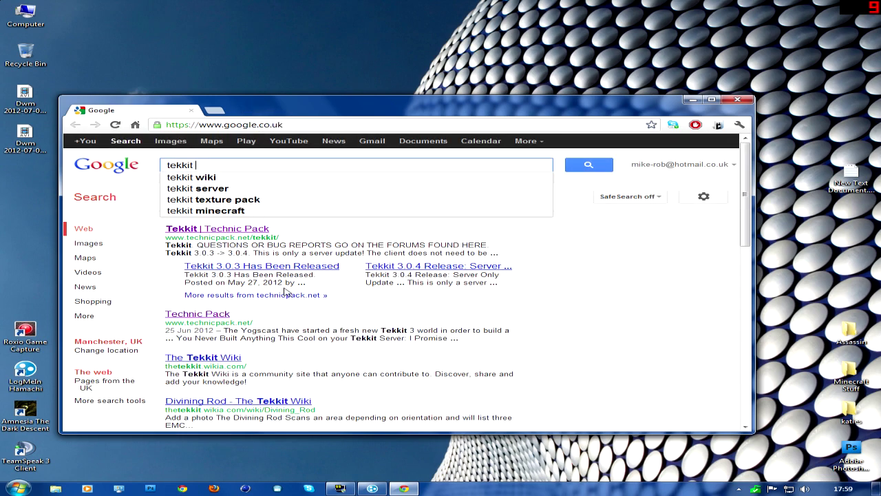
{"action": "type", "text": " server"}
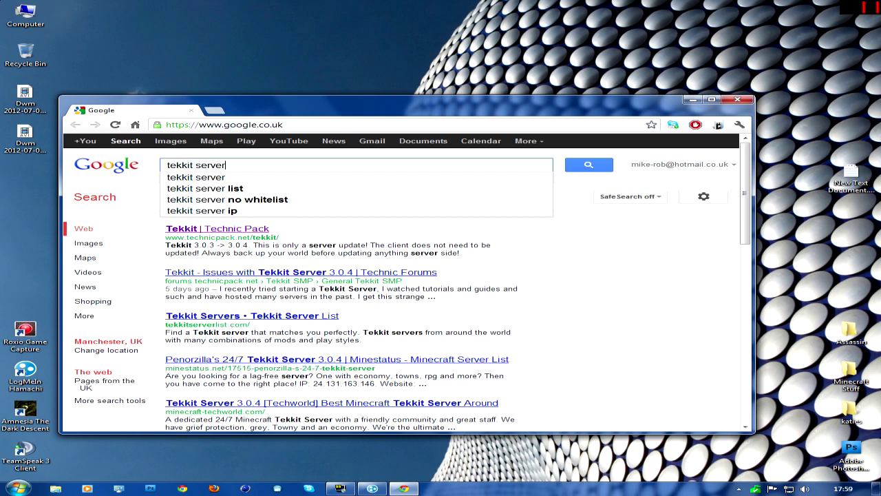
{"action": "mouse_move", "coordinate": [356, 211]}
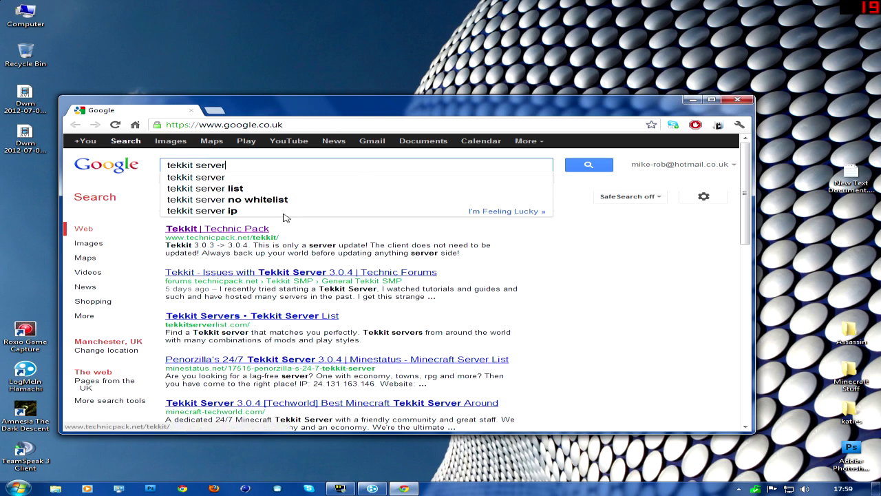
{"action": "left_click", "coordinate": [247, 231]}
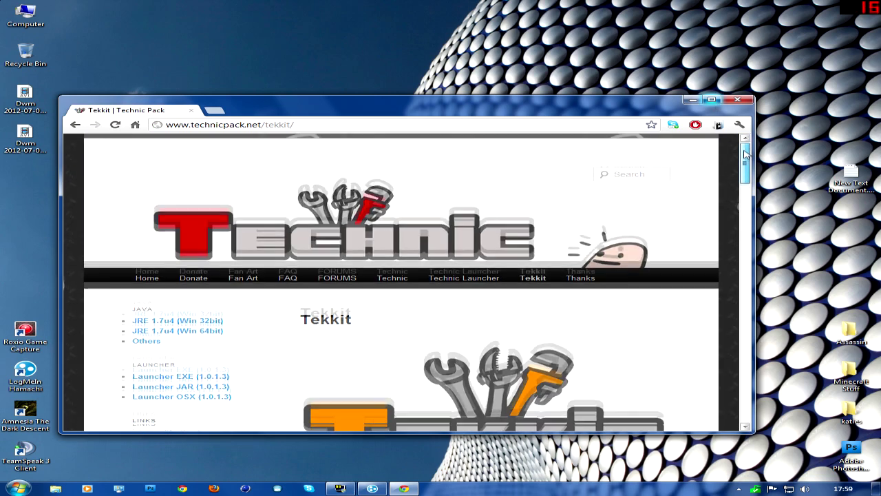
Scroll to the 3.0.4 SERVER section and start the Tekkit_Server_3.0.4.zip download.
{"action": "left_click_drag", "start_coordinate": [745, 148], "coordinate": [747, 174]}
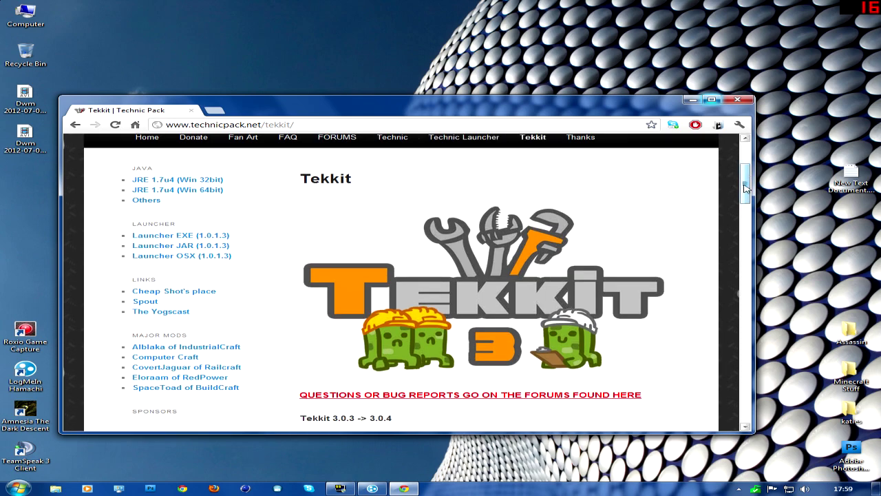
{"action": "left_click_drag", "start_coordinate": [744, 190], "coordinate": [747, 255]}
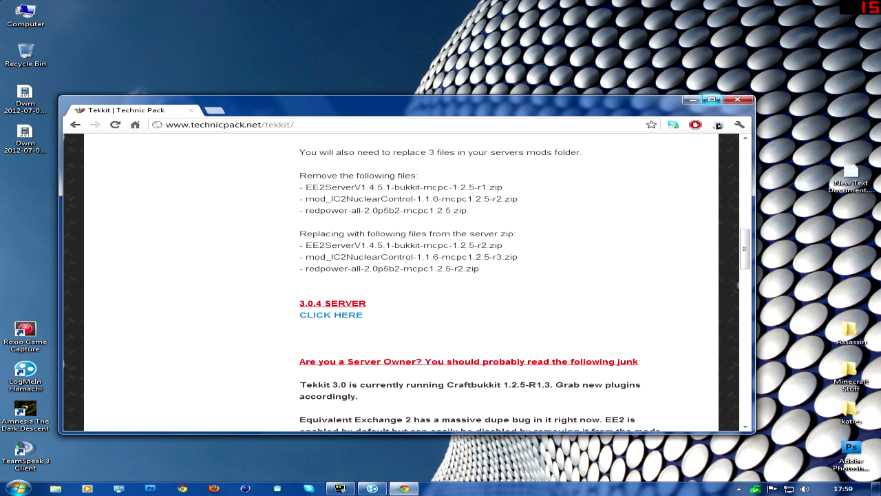
{"action": "left_click", "coordinate": [333, 315]}
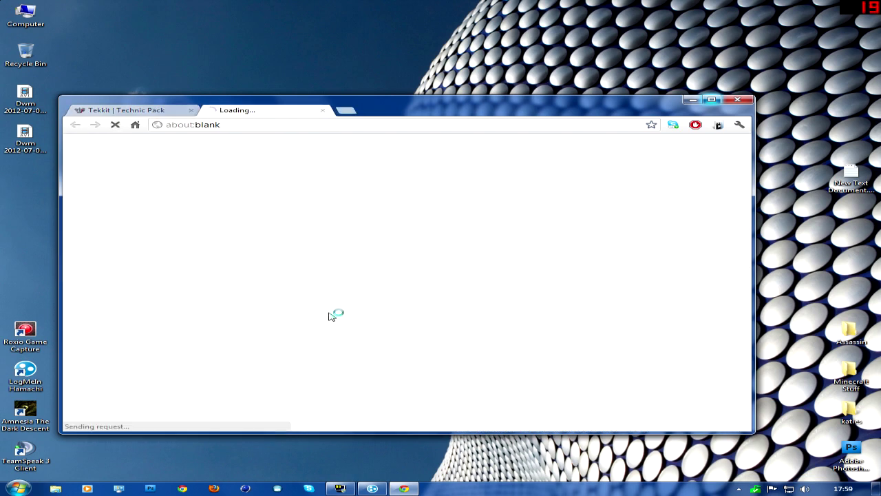
{"action": "left_click", "coordinate": [322, 110]}
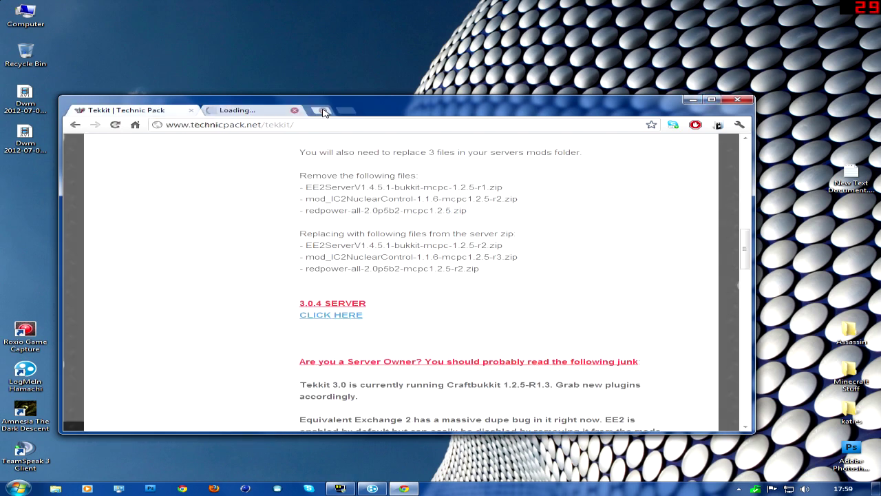
{"action": "left_click", "coordinate": [323, 317]}
Cancel the server zip download, dismiss the downloads bar and close Chrome.
{"action": "left_click_drag", "start_coordinate": [588, 111], "coordinate": [605, 81]}
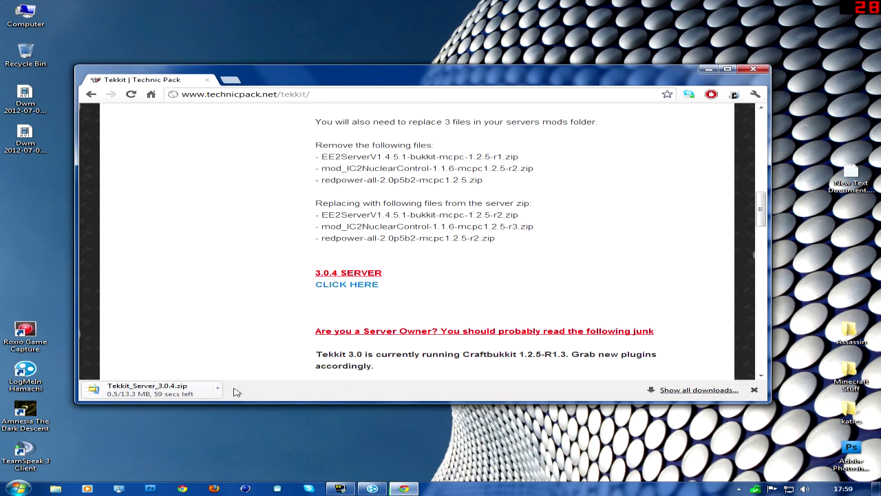
{"action": "left_click", "coordinate": [219, 389]}
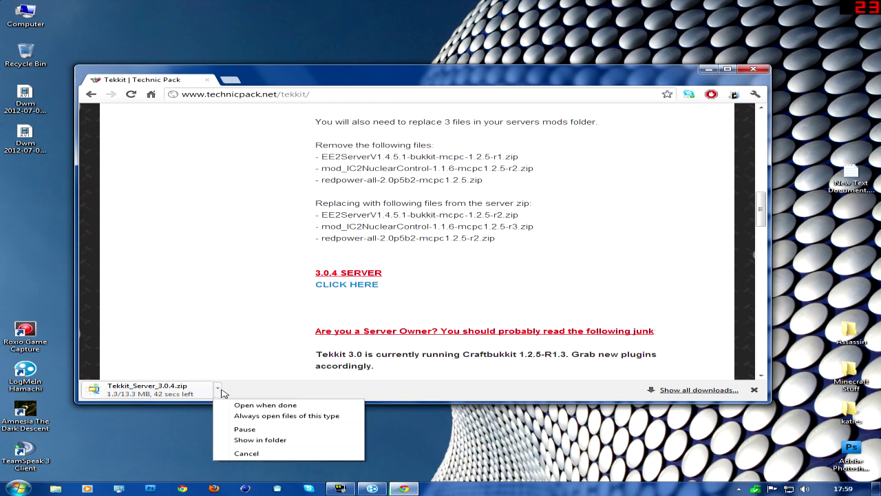
{"action": "left_click", "coordinate": [246, 453]}
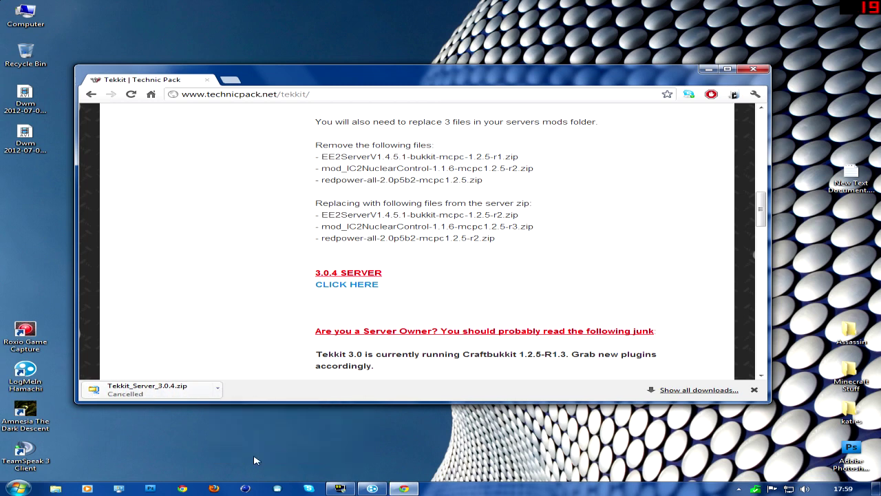
{"action": "left_click", "coordinate": [754, 390]}
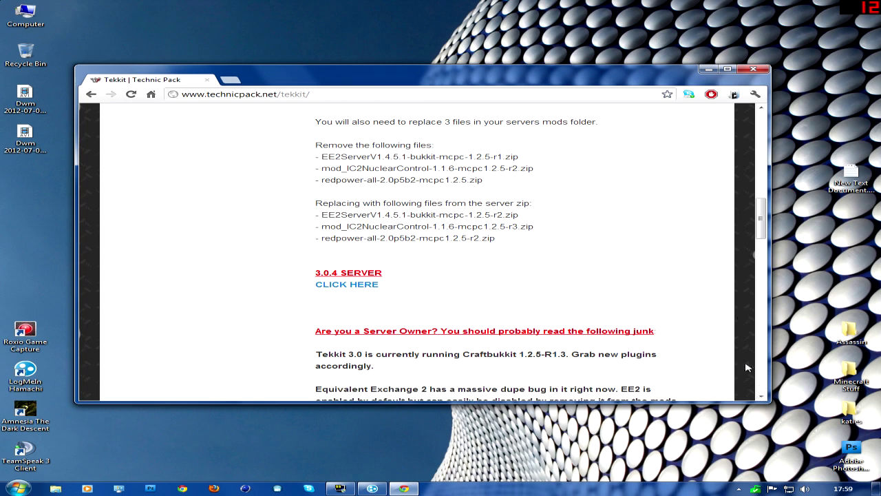
{"action": "left_click", "coordinate": [754, 70]}
Move Tekkit_Server_3.0.4.zip into the Tekkit Server folder and open that folder.
{"action": "left_click_drag", "start_coordinate": [485, 134], "coordinate": [386, 138]}
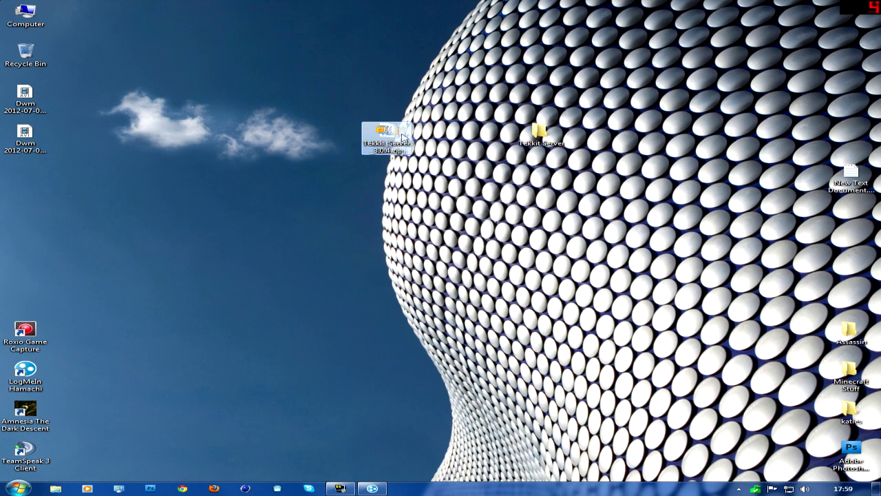
{"action": "left_click_drag", "start_coordinate": [383, 133], "coordinate": [435, 133]}
{"action": "left_click_drag", "start_coordinate": [556, 127], "coordinate": [503, 129]}
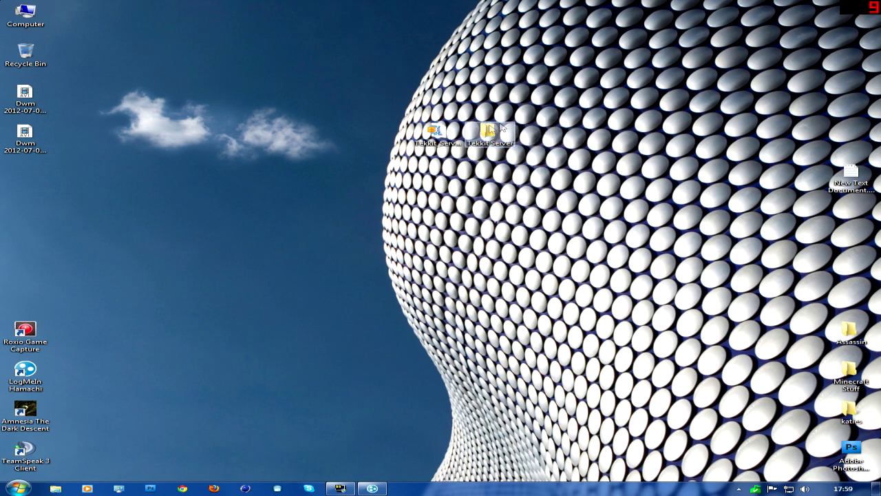
{"action": "mouse_move", "coordinate": [435, 133]}
{"action": "left_mouse_down"}
{"action": "mouse_move", "coordinate": [490, 134]}
{"action": "mouse_move", "coordinate": [452, 135]}
{"action": "left_mouse_up"}
{"action": "double_click", "coordinate": [451, 134]}
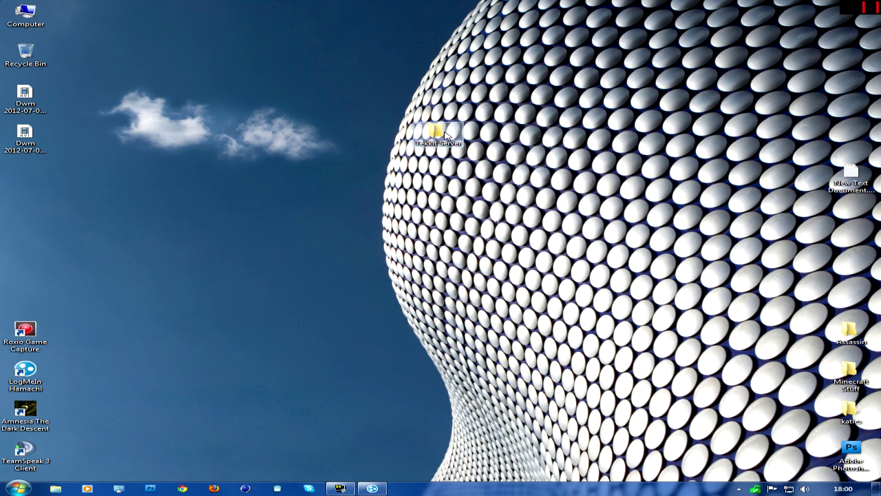
{"action": "left_click", "coordinate": [285, 100]}
Extract Tekkit_Server_3.0.4.zip here with 7-Zip, yielding buildcraft, config, mods, redpower and Tekkit.jar.
{"action": "right_click", "coordinate": [282, 100]}
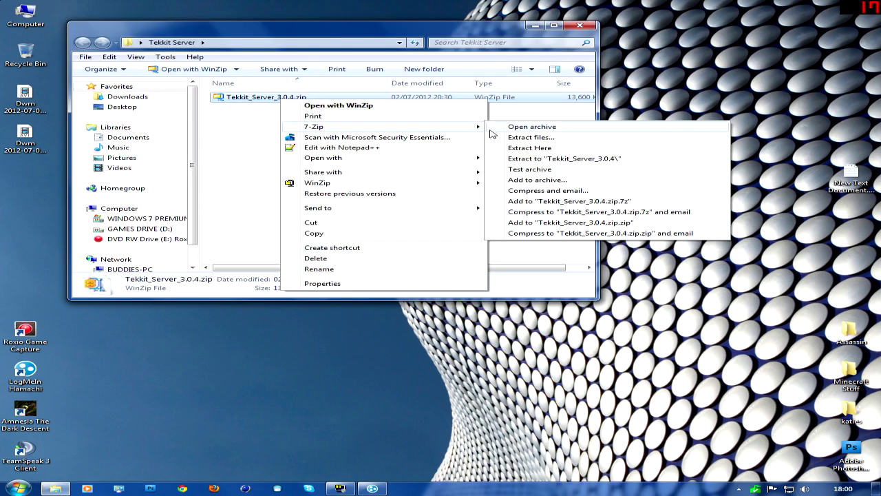
{"action": "left_click", "coordinate": [522, 148]}
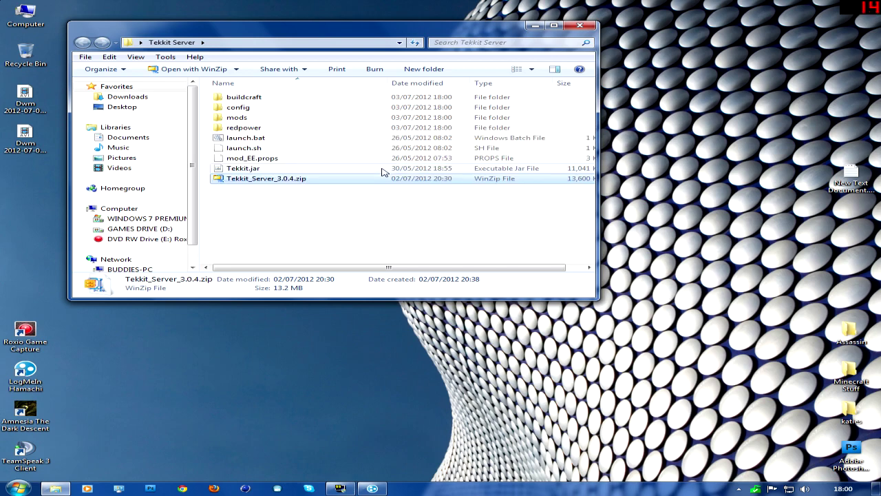
{"action": "left_click", "coordinate": [277, 207]}
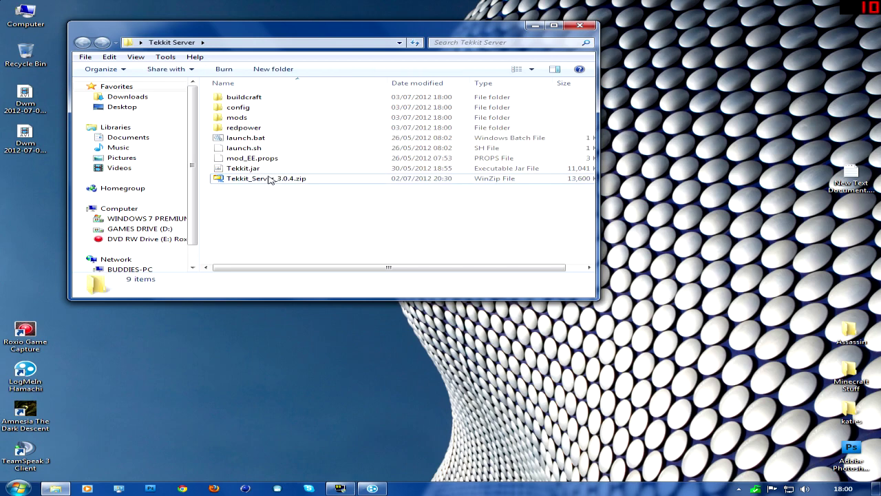
{"action": "left_click", "coordinate": [272, 179]}
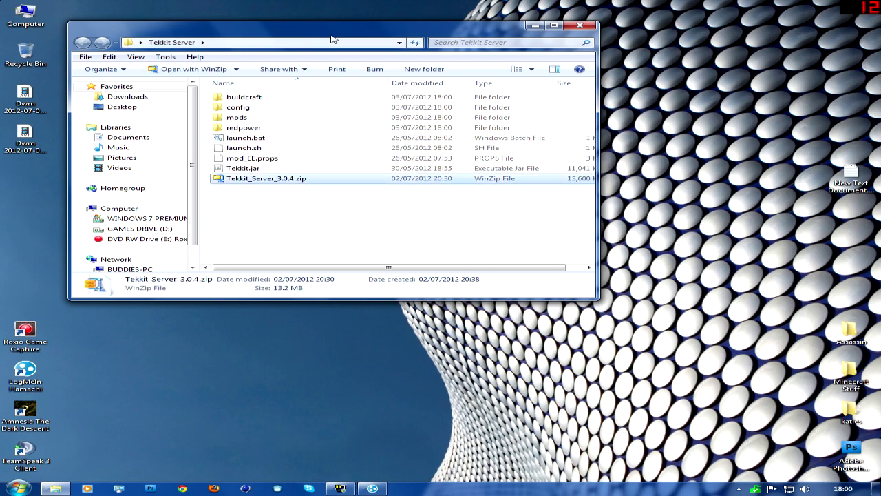
{"action": "left_click_drag", "start_coordinate": [332, 34], "coordinate": [394, 64]}
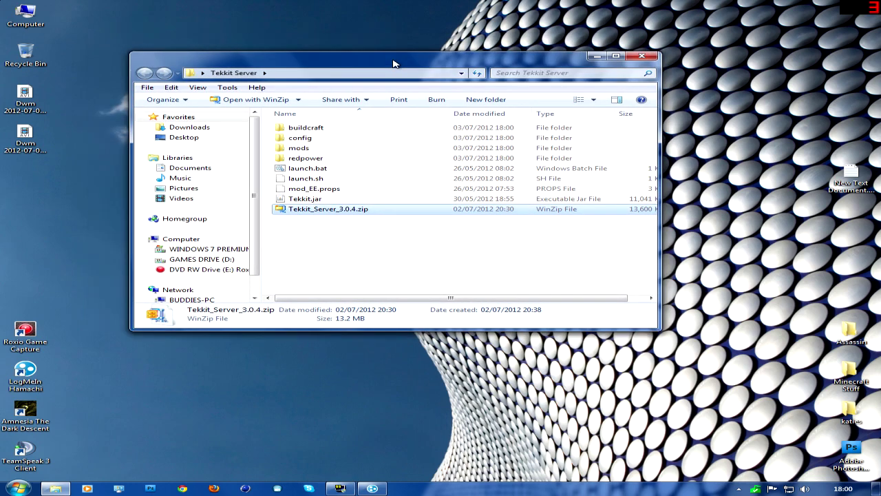
{"action": "mouse_move", "coordinate": [265, 178]}
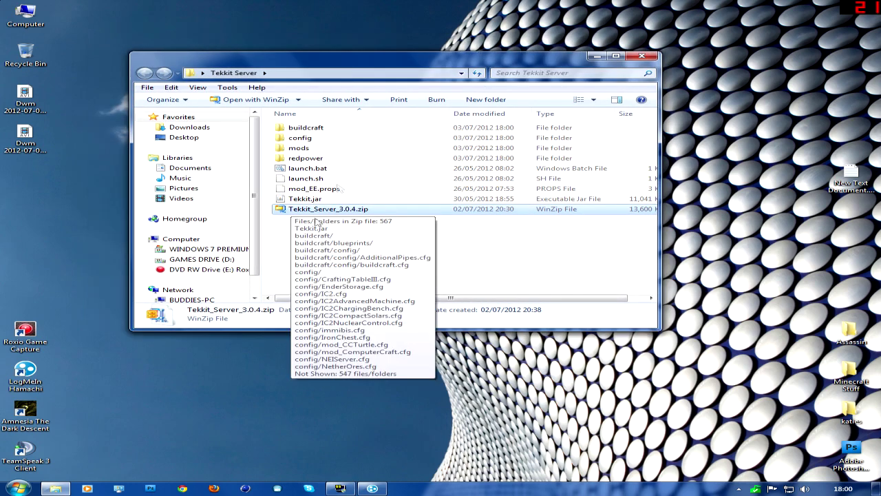
{"action": "double_click", "coordinate": [342, 170]}
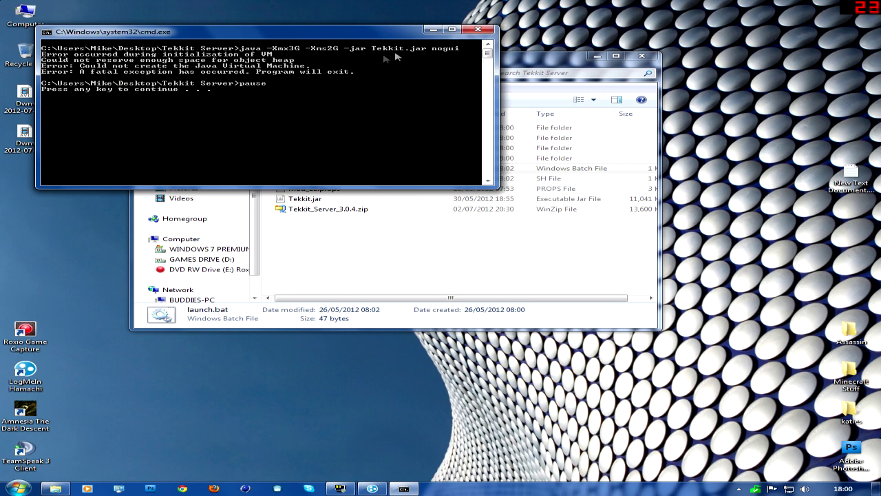
{"action": "left_click", "coordinate": [478, 30]}
{"action": "left_click_drag", "start_coordinate": [444, 59], "coordinate": [421, 107]}
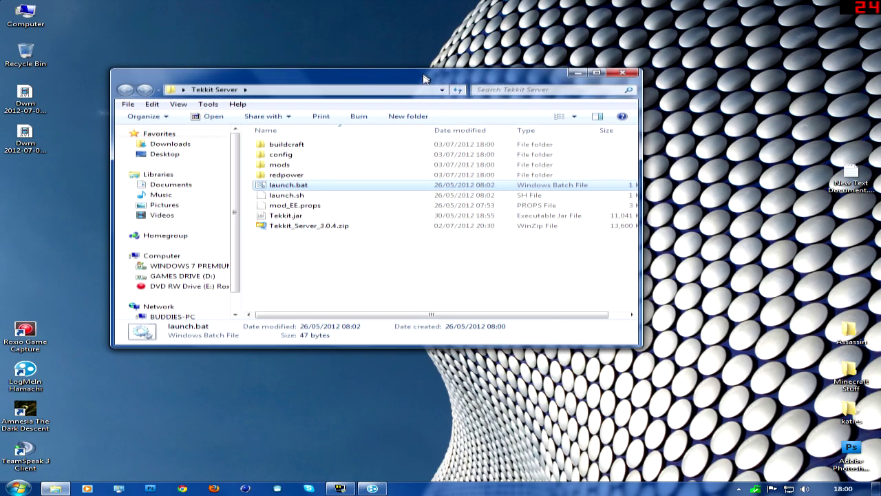
{"action": "right_click", "coordinate": [296, 218]}
{"action": "mouse_move", "coordinate": [327, 277]}
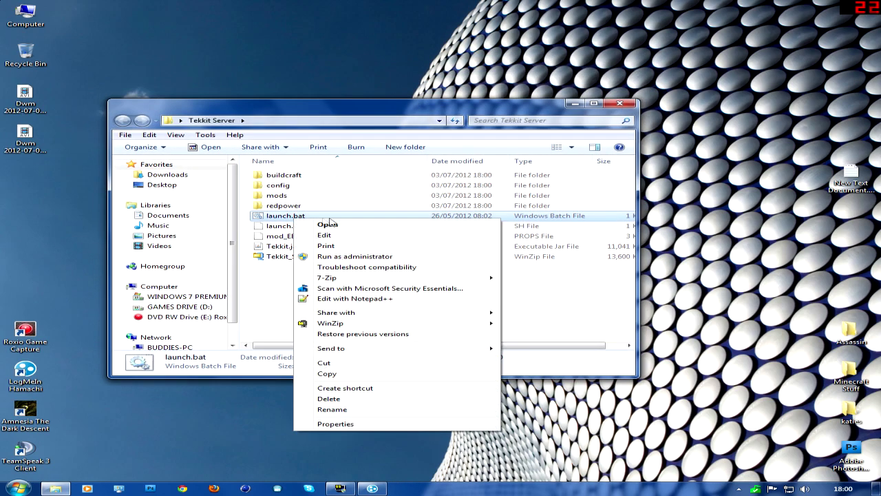
Open launch.bat in Notepad++ beside the New Text Document holding the new launch command.
{"action": "left_click", "coordinate": [353, 299]}
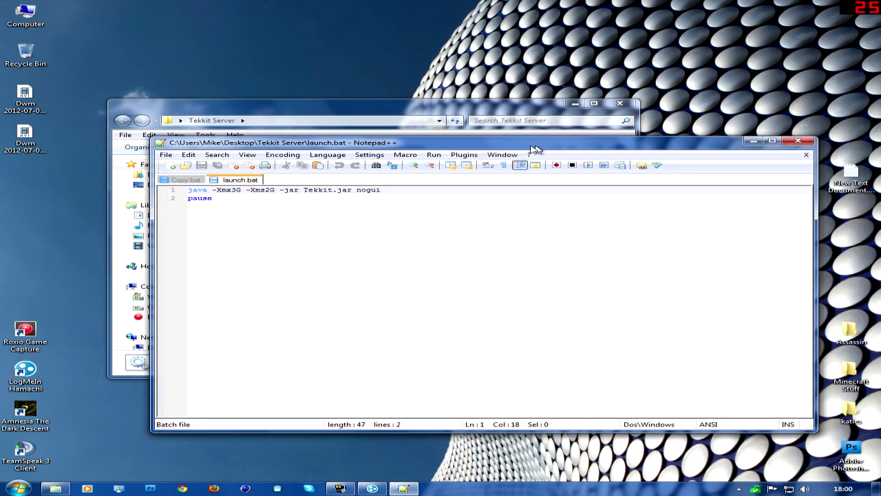
{"action": "left_click_drag", "start_coordinate": [605, 146], "coordinate": [492, 151]}
{"action": "mouse_move", "coordinate": [771, 140]}
{"action": "left_mouse_down"}
{"action": "mouse_move", "coordinate": [684, 167]}
{"action": "mouse_move", "coordinate": [639, 166]}
{"action": "left_mouse_up"}
{"action": "left_click_drag", "start_coordinate": [545, 173], "coordinate": [584, 151]}
{"action": "mouse_move", "coordinate": [852, 176]}
{"action": "left_mouse_down"}
{"action": "mouse_move", "coordinate": [814, 159]}
{"action": "mouse_move", "coordinate": [788, 123]}
{"action": "mouse_move", "coordinate": [750, 136]}
{"action": "left_mouse_up"}
{"action": "double_click", "coordinate": [749, 135]}
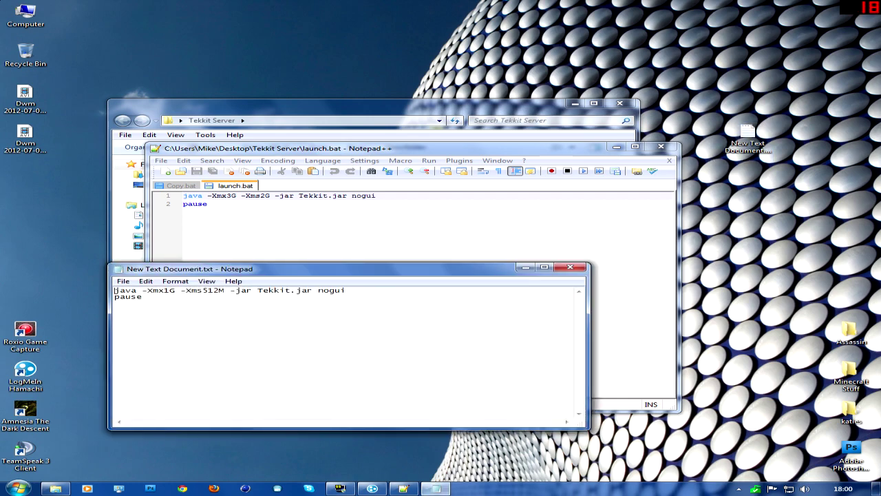
{"action": "mouse_move", "coordinate": [328, 274]}
{"action": "left_mouse_down"}
{"action": "mouse_move", "coordinate": [374, 311]}
{"action": "mouse_move", "coordinate": [395, 314]}
{"action": "left_mouse_up"}
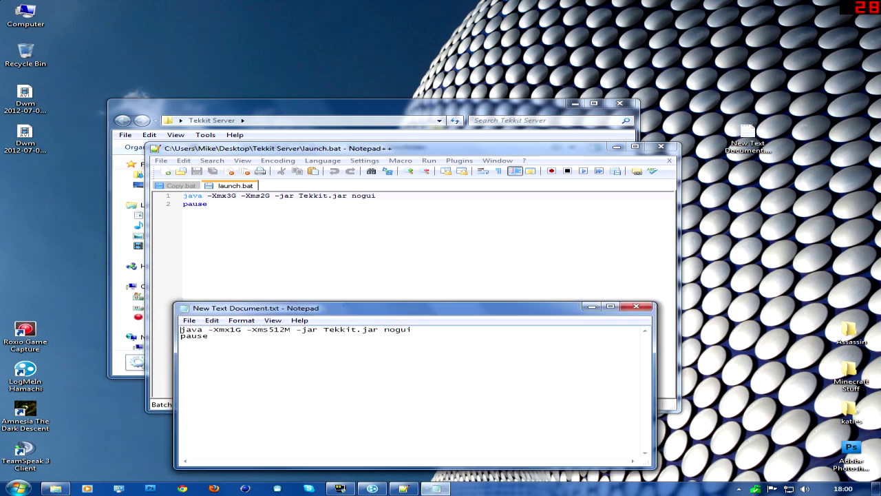
Replace launch.bat with 'java -Xmx1G -Xms512M -jar Tekkit.jar nogui', save it, and close both editors.
{"action": "key", "text": "ctrl+a"}
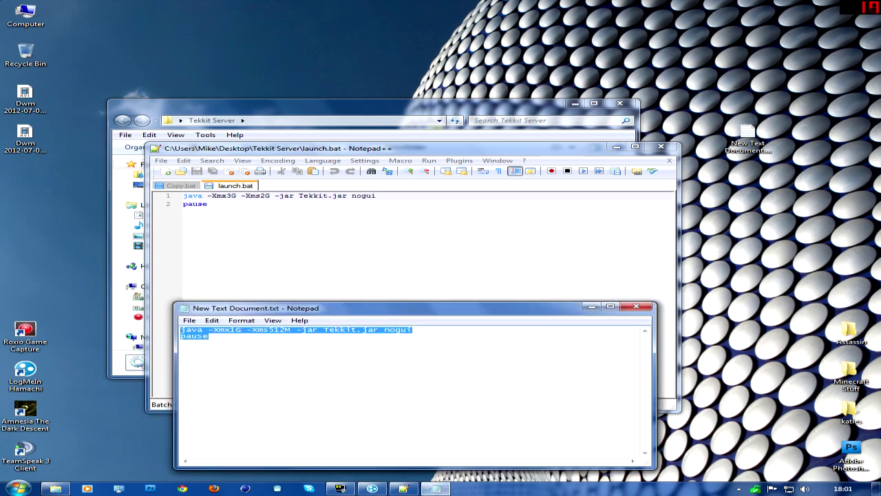
{"action": "right_click", "coordinate": [196, 334]}
{"action": "left_click", "coordinate": [230, 365]}
{"action": "key", "text": "alt+Tab"}
{"action": "key", "text": "ctrl+a"}
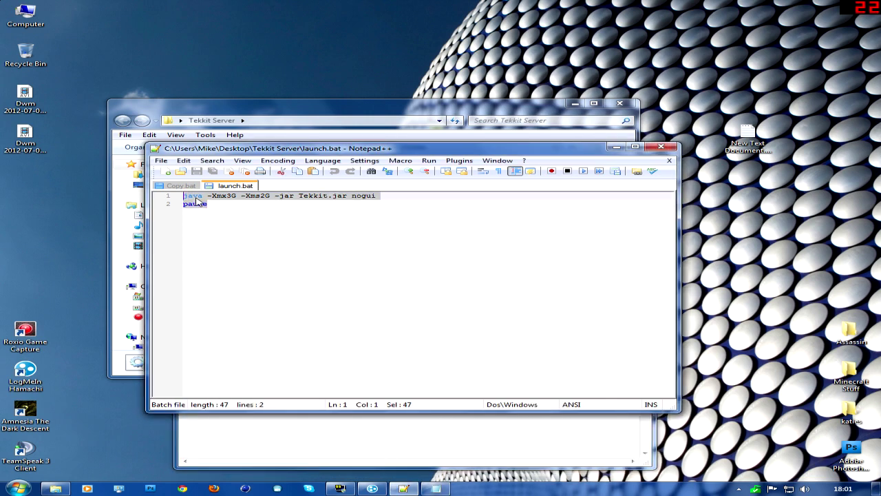
{"action": "right_click", "coordinate": [196, 199]}
{"action": "left_click", "coordinate": [229, 225]}
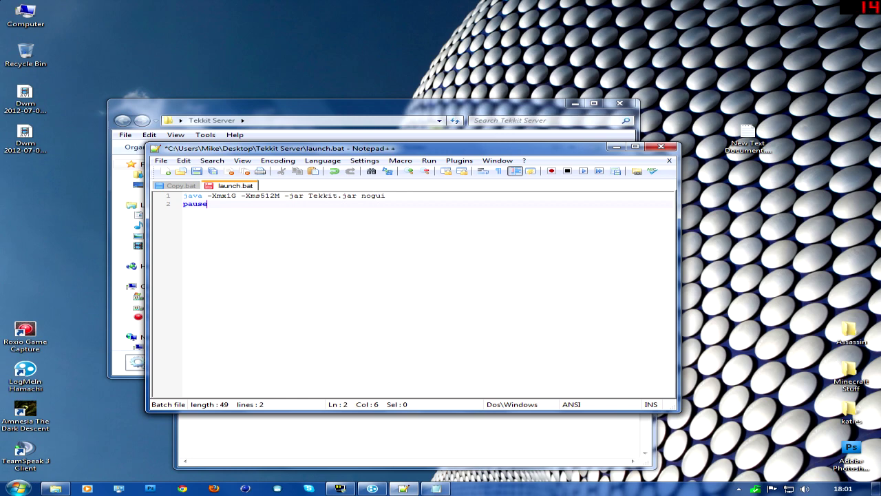
{"action": "left_click", "coordinate": [661, 147]}
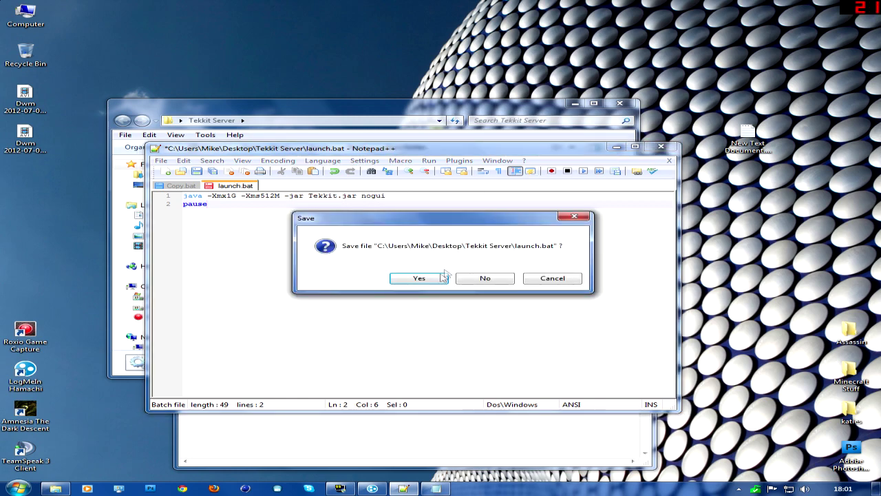
{"action": "left_click", "coordinate": [419, 278]}
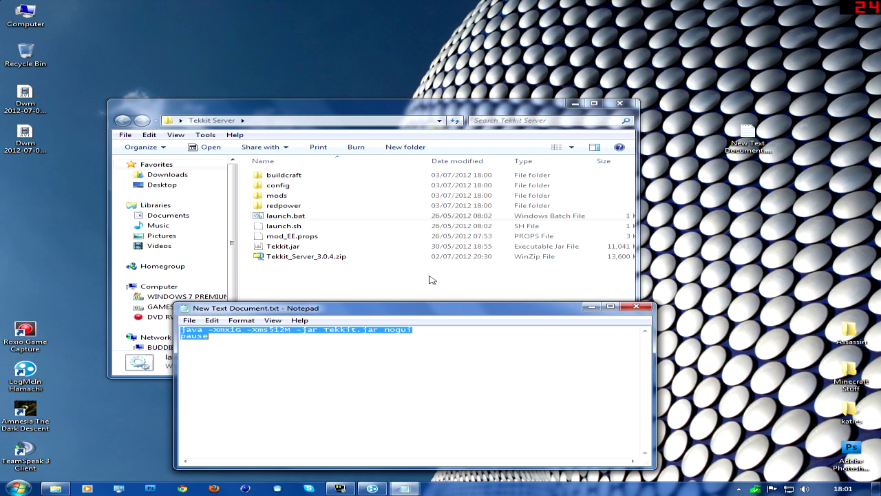
{"action": "left_click", "coordinate": [639, 305]}
Run launch.bat until the server finishes loading, then stop it and close the console.
{"action": "double_click", "coordinate": [285, 215]}
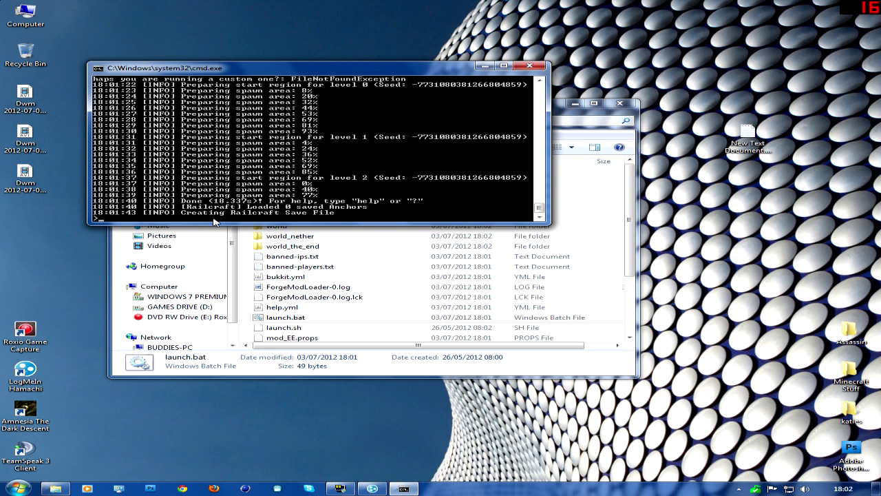
{"action": "key", "text": "Return"}
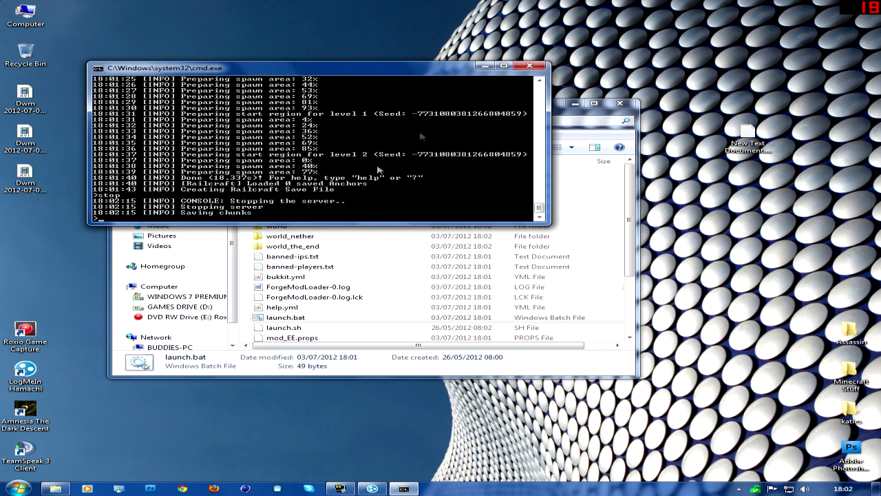
{"action": "left_click", "coordinate": [529, 65]}
Add the player's username to ops.txt, save it, and open server.properties.
{"action": "left_click_drag", "start_coordinate": [527, 109], "coordinate": [544, 93]}
{"action": "scroll", "coordinate": [645, 207], "scroll_direction": "down", "scroll_amount": 2}
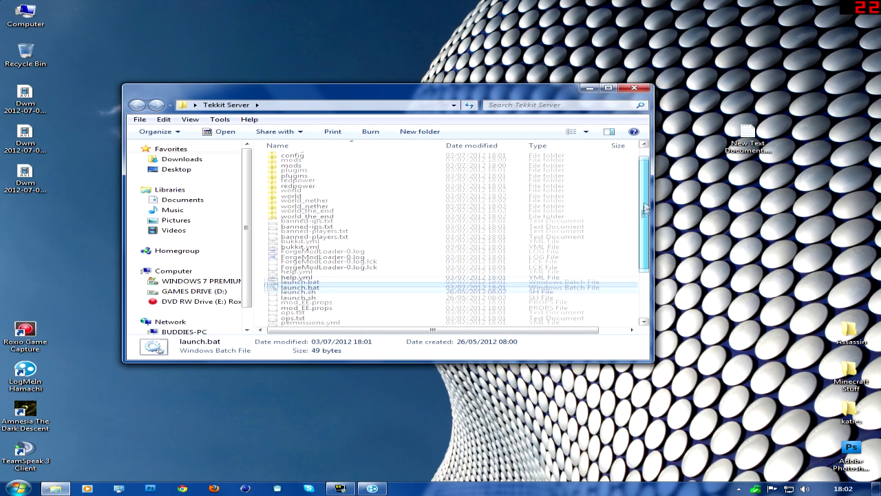
{"action": "scroll", "coordinate": [644, 206], "scroll_direction": "down", "scroll_amount": 2}
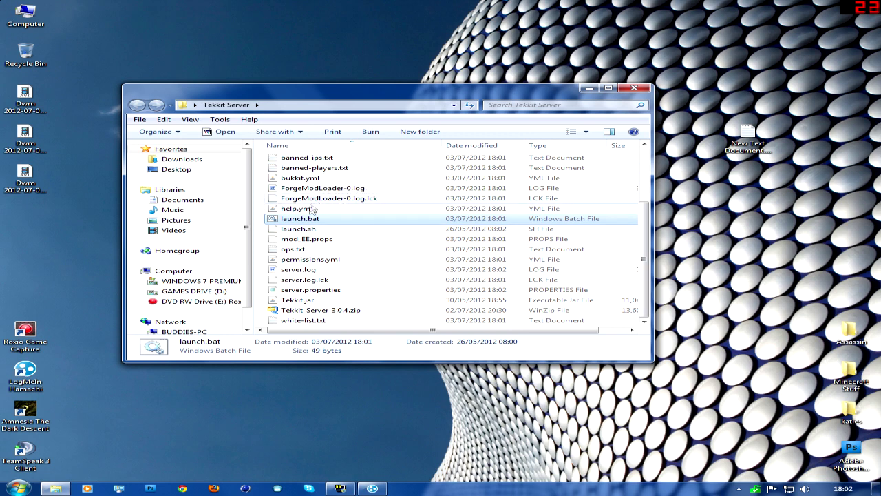
{"action": "double_click", "coordinate": [300, 250]}
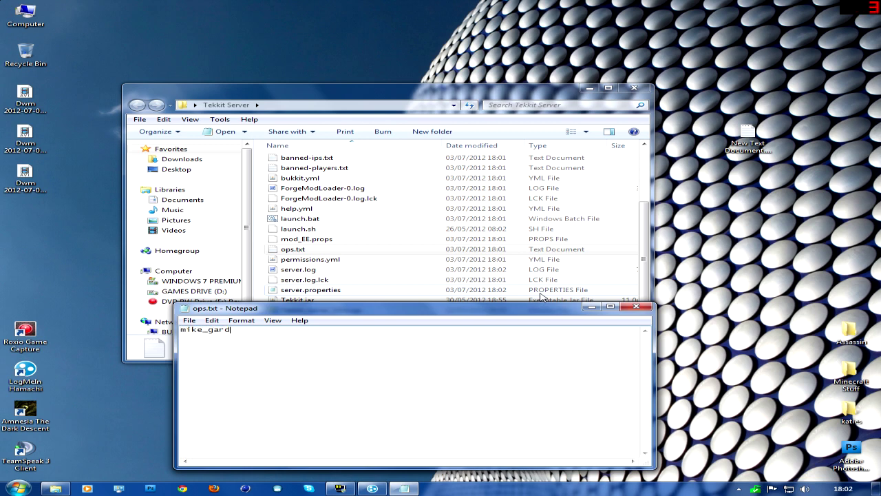
{"action": "left_click", "coordinate": [636, 305]}
{"action": "left_click", "coordinate": [409, 252]}
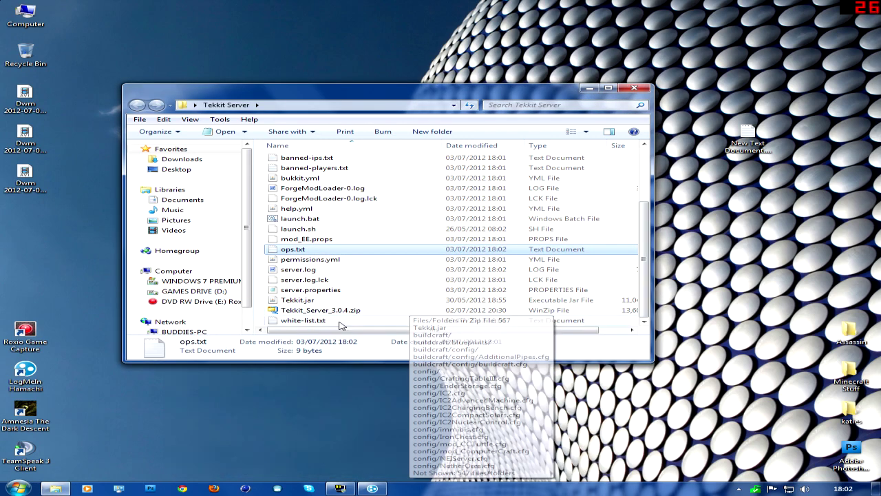
{"action": "double_click", "coordinate": [344, 290]}
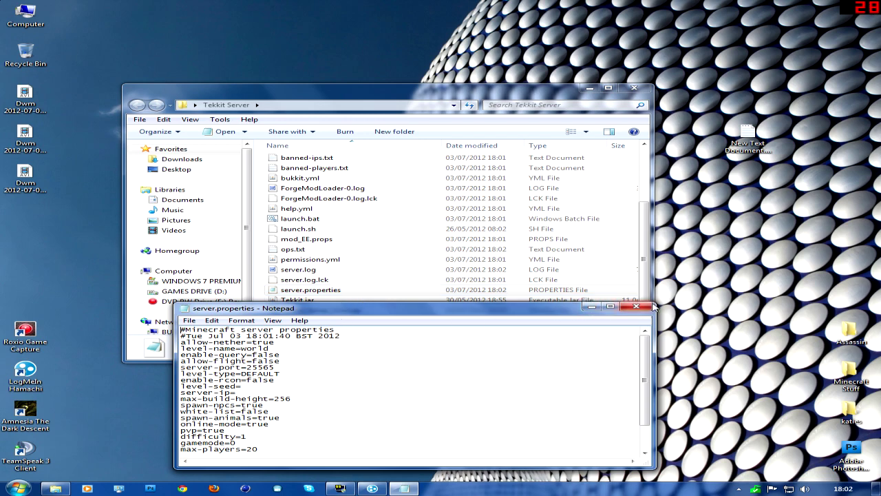
Set online-mode=false and server-ip to the Hamachi IPv4 address in server.properties, then save.
{"action": "left_click_drag", "start_coordinate": [654, 306], "coordinate": [717, 175]}
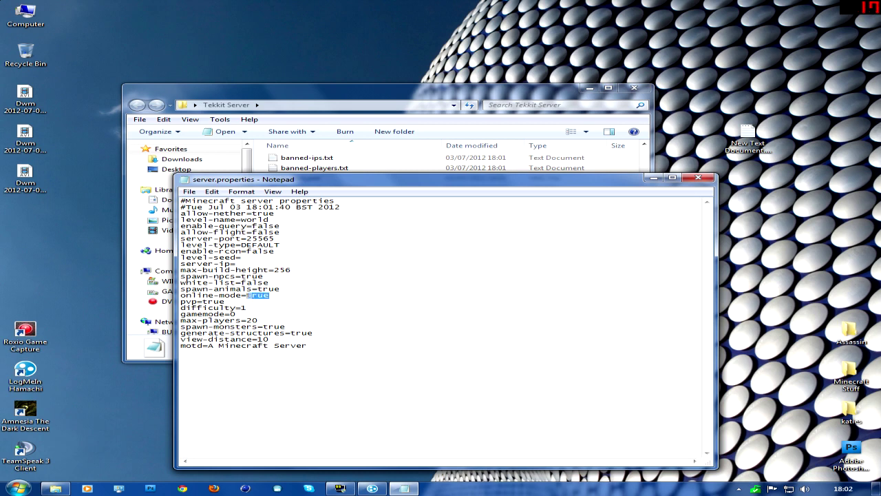
{"action": "type", "text": "fals"}
{"action": "left_click", "coordinate": [371, 488]}
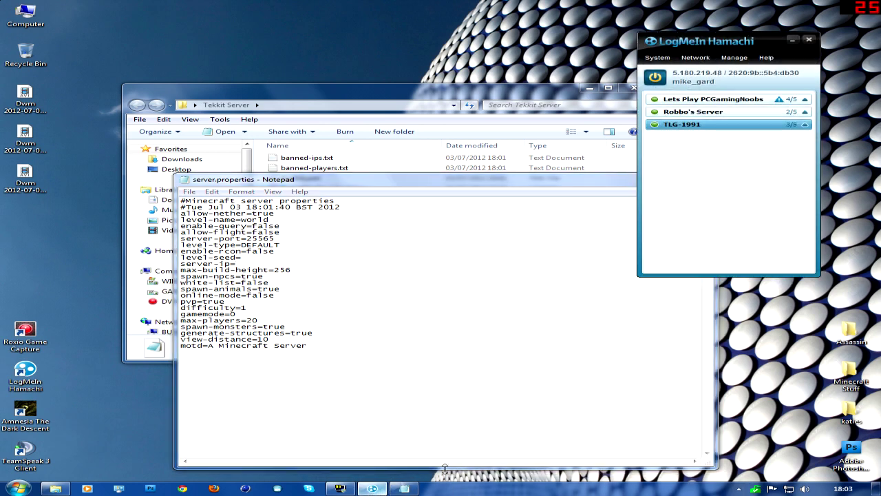
{"action": "left_click", "coordinate": [699, 76]}
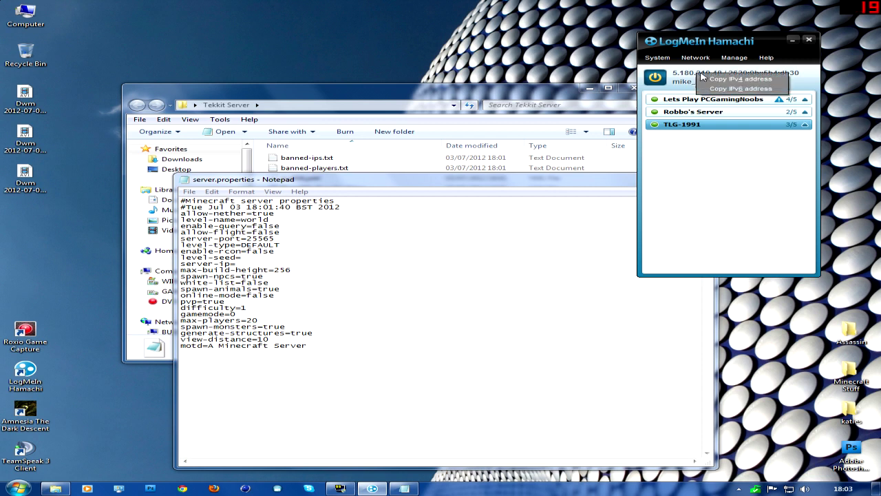
{"action": "left_click", "coordinate": [715, 80]}
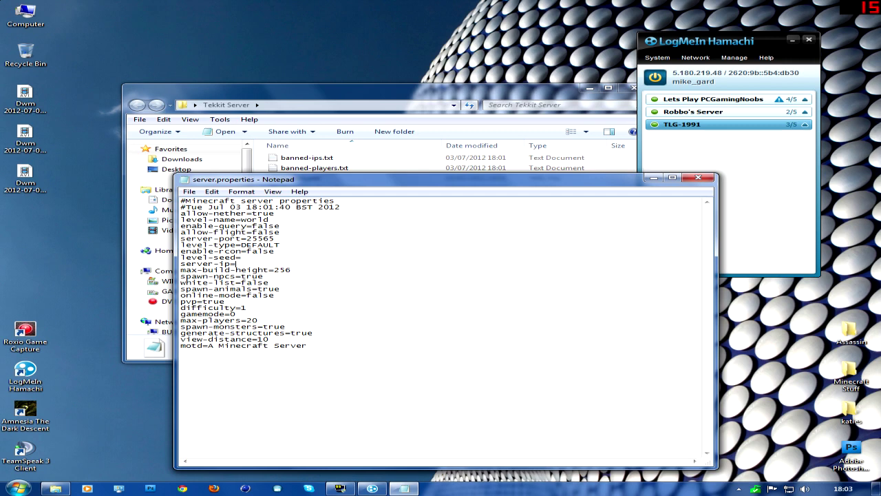
{"action": "right_click", "coordinate": [243, 265]}
{"action": "left_click", "coordinate": [278, 307]}
{"action": "left_click", "coordinate": [697, 178]}
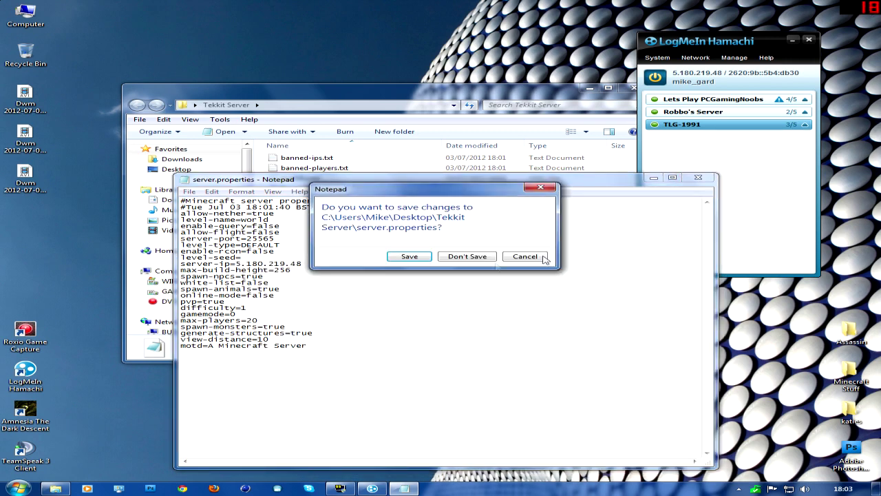
{"action": "left_click", "coordinate": [409, 257]}
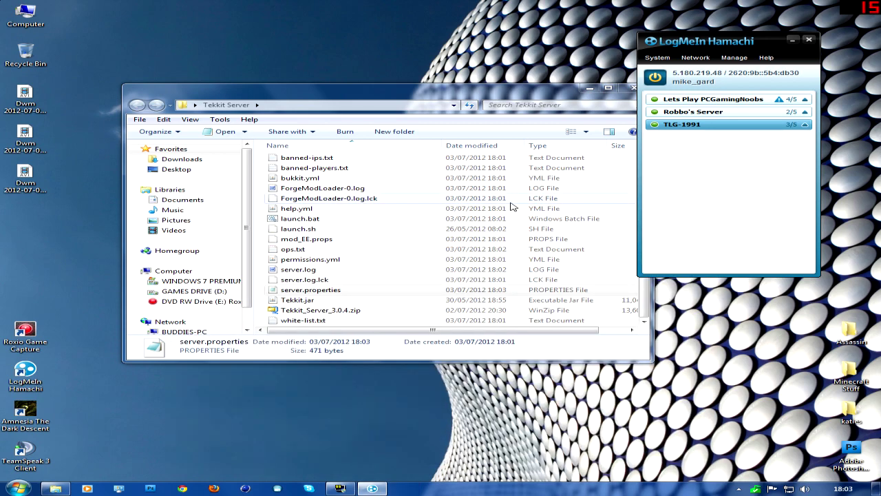
Close Hamachi, restart the server from launch.bat, and bring up the Technic Launcher.
{"action": "left_click", "coordinate": [810, 40]}
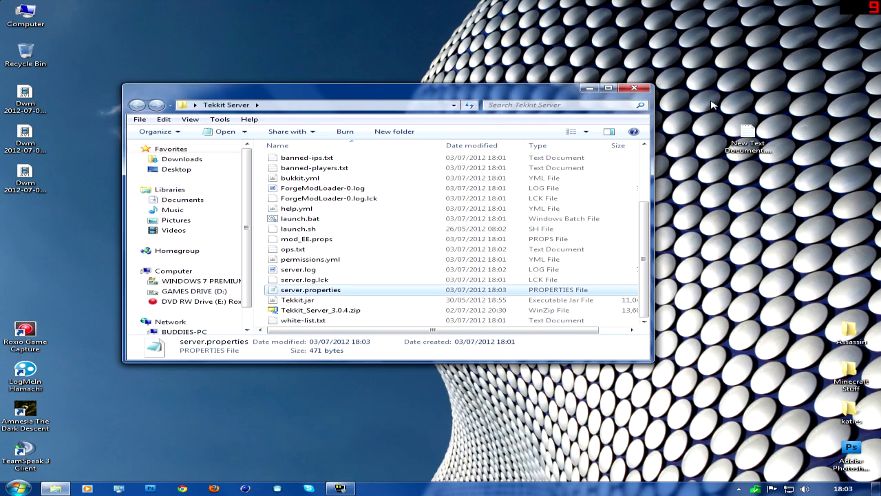
{"action": "mouse_move", "coordinate": [649, 233]}
{"action": "left_mouse_down"}
{"action": "mouse_move", "coordinate": [651, 220]}
{"action": "mouse_move", "coordinate": [650, 245]}
{"action": "left_mouse_up"}
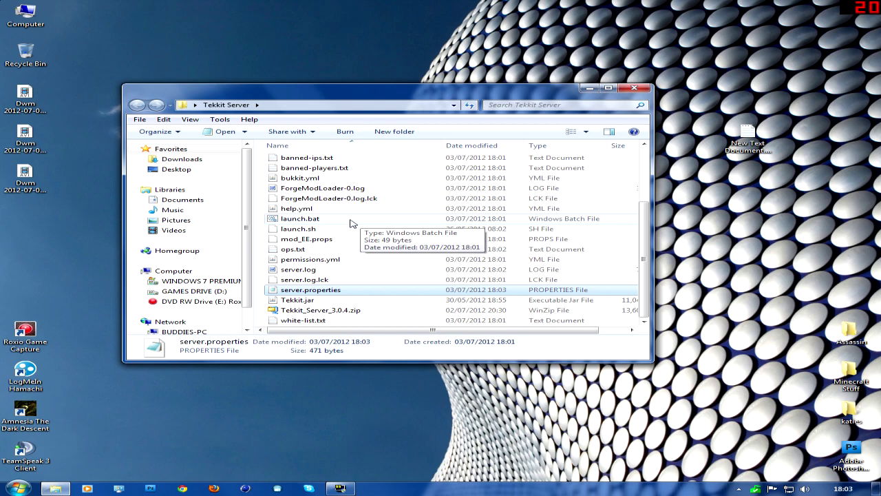
{"action": "double_click", "coordinate": [346, 220]}
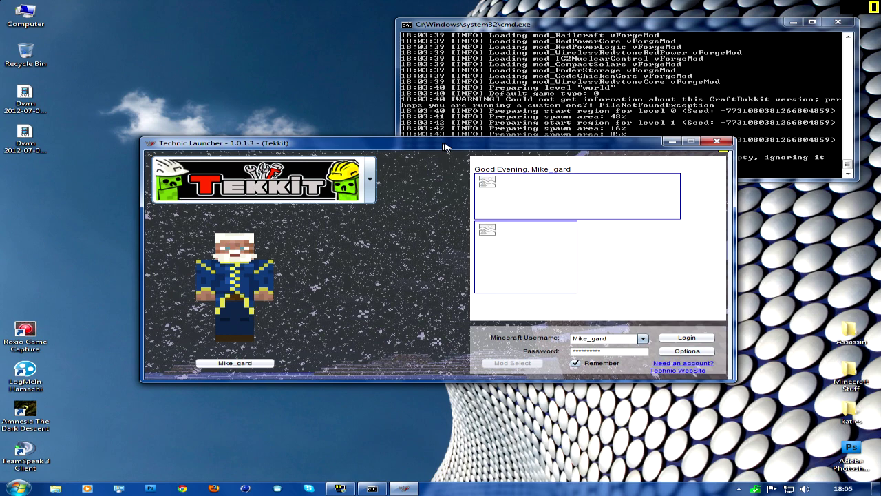
{"action": "mouse_move", "coordinate": [444, 147]}
{"action": "left_mouse_down"}
{"action": "mouse_move", "coordinate": [378, 168]}
{"action": "mouse_move", "coordinate": [386, 152]}
{"action": "left_mouse_up"}
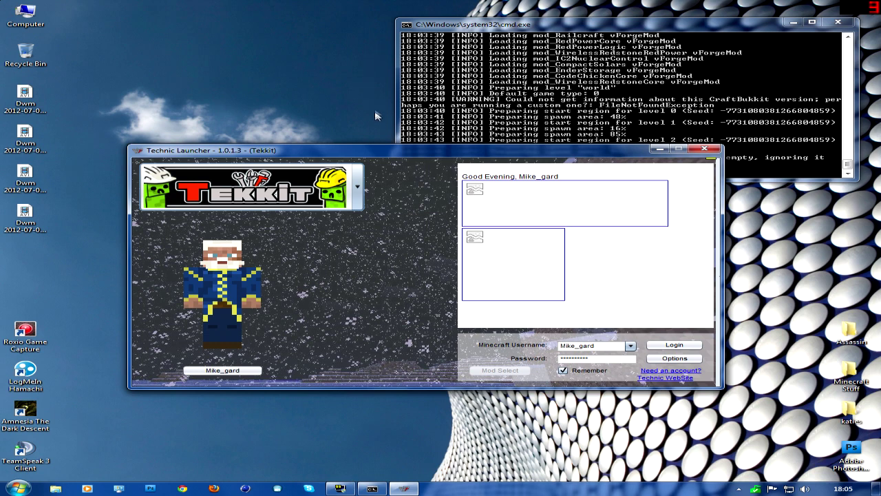
Select the Tekkit modpack in Technic Launcher and log in to launch it.
{"action": "left_click", "coordinate": [357, 186]}
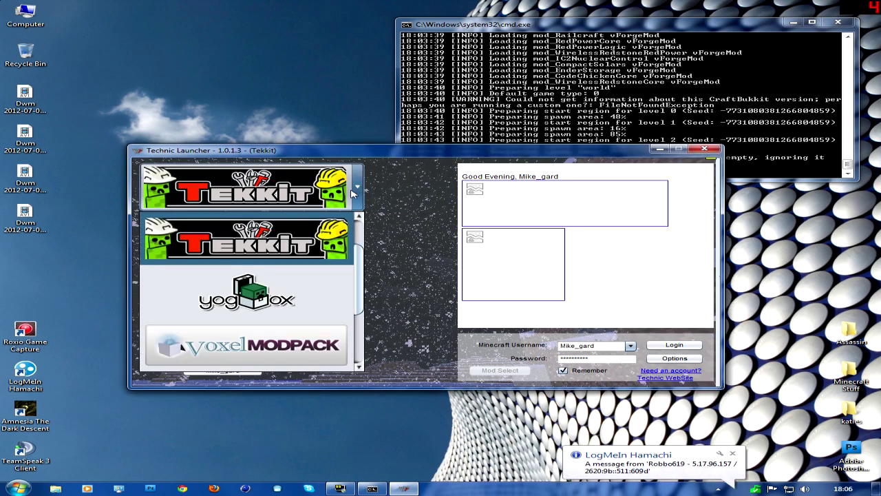
{"action": "left_click", "coordinate": [296, 254]}
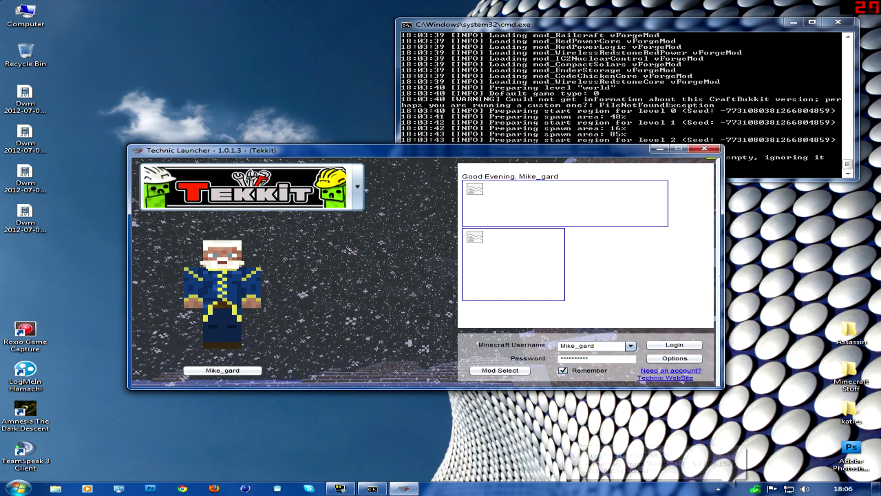
{"action": "left_click", "coordinate": [222, 371]}
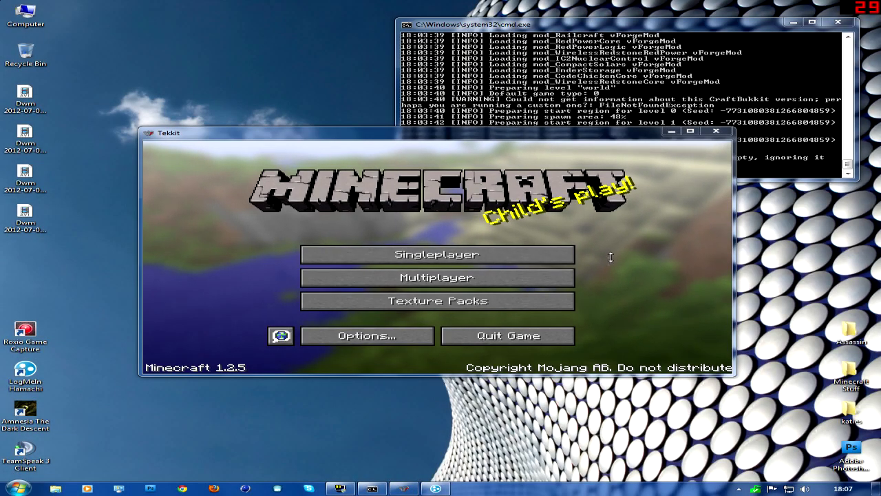
Add a multiplayer server entry named Minecraft Server with Hamachi address 5.180.219.48.
{"action": "left_click", "coordinate": [426, 277]}
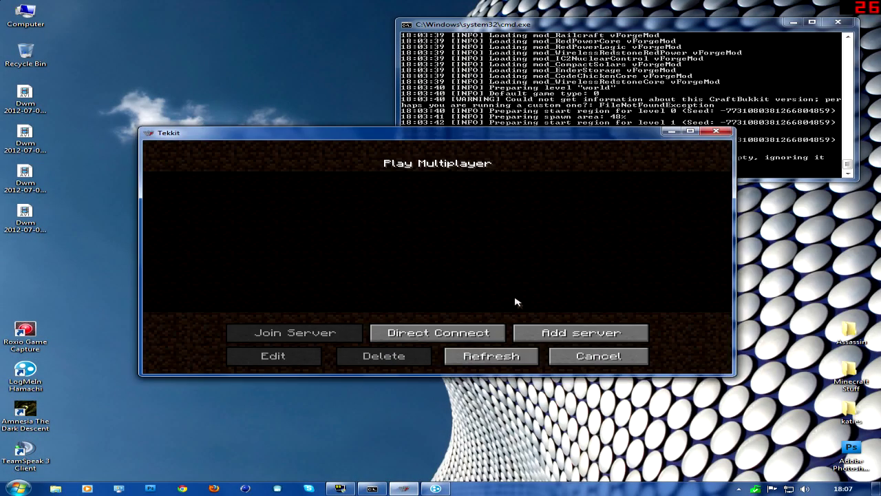
{"action": "left_click", "coordinate": [559, 330]}
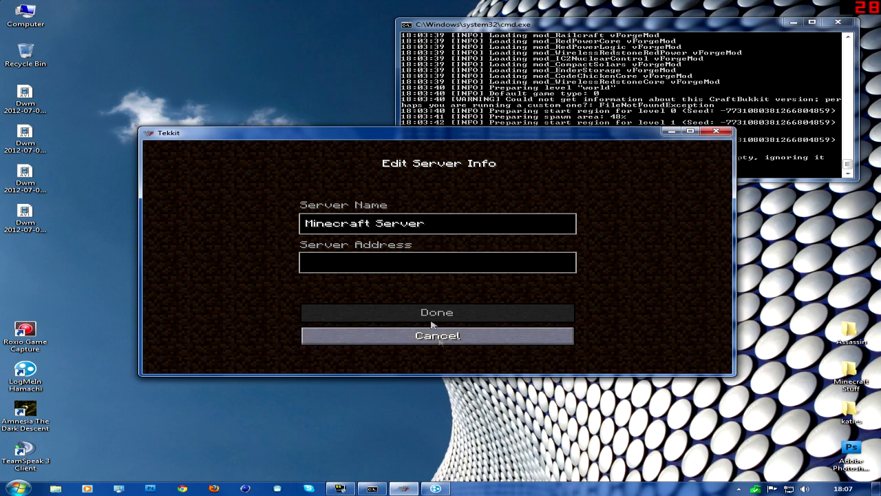
{"action": "left_click", "coordinate": [436, 487]}
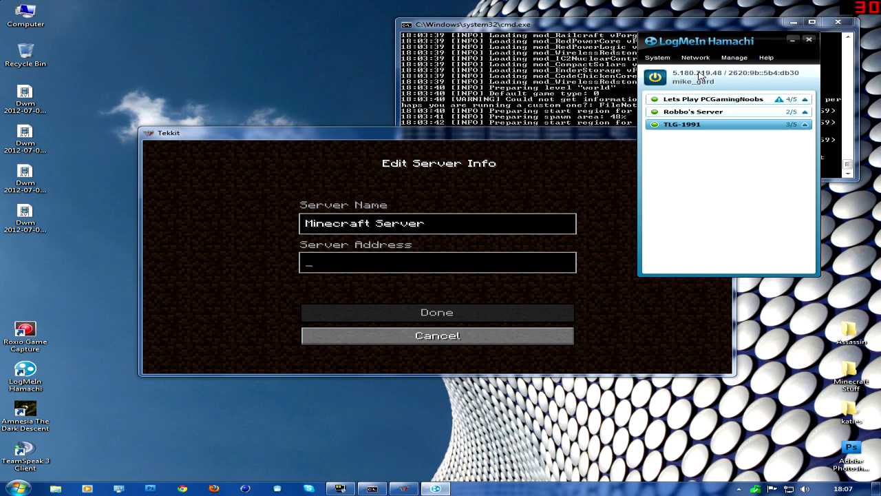
{"action": "right_click", "coordinate": [700, 75]}
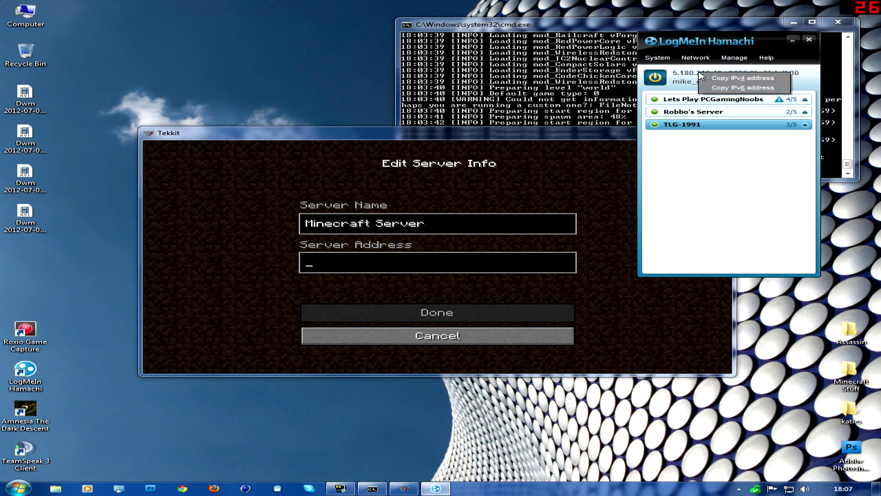
{"action": "left_click", "coordinate": [719, 79]}
{"action": "left_click", "coordinate": [421, 261]}
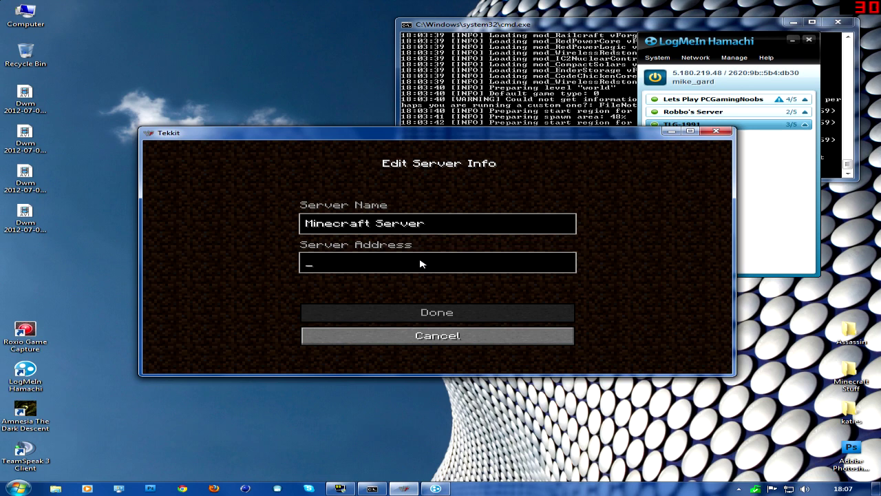
{"action": "type", "text": "5.180.219.48"}
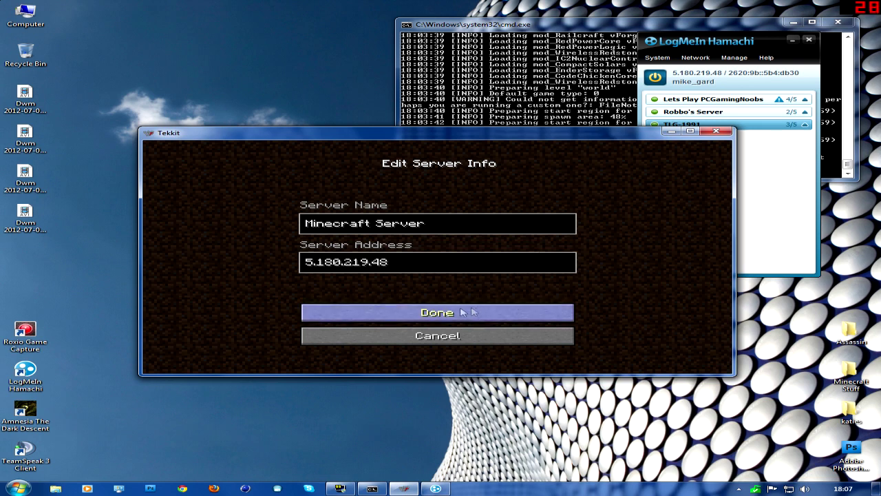